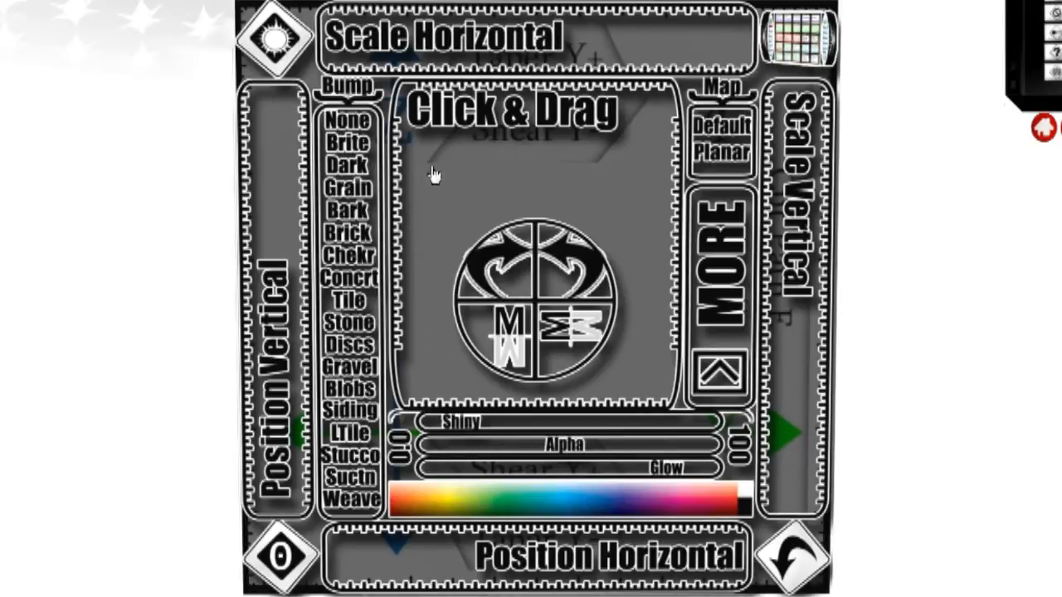
# Step: Shift the texture on the cube face freely, vertically and horizontally
pyautogui.moveTo(446, 140); pyautogui.dragTo(466, 452)
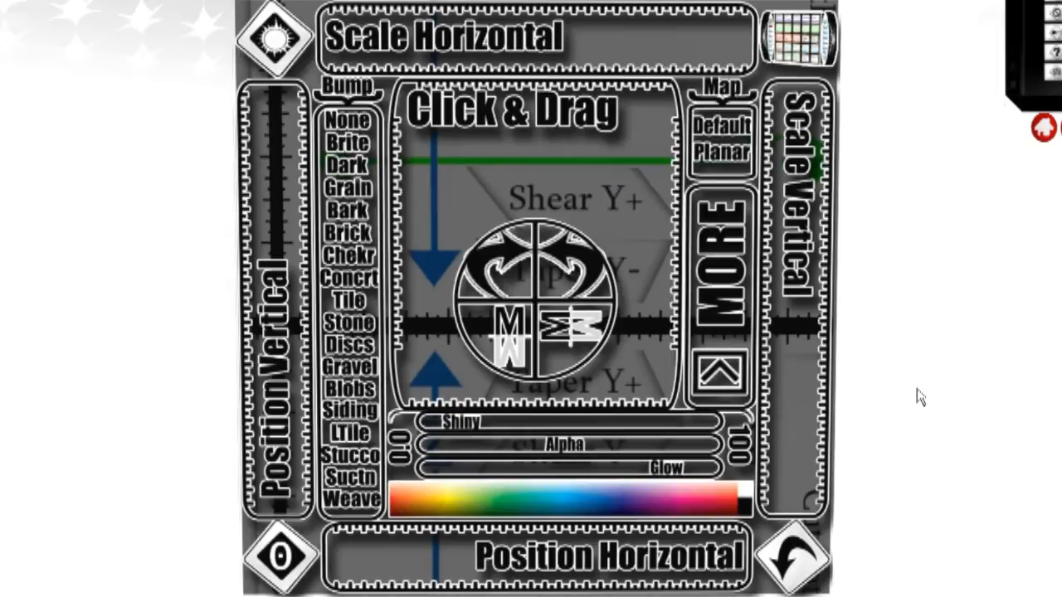
pyautogui.moveTo(280, 166); pyautogui.dragTo(537, 461)
pyautogui.moveTo(721, 552); pyautogui.dragTo(779, 457)
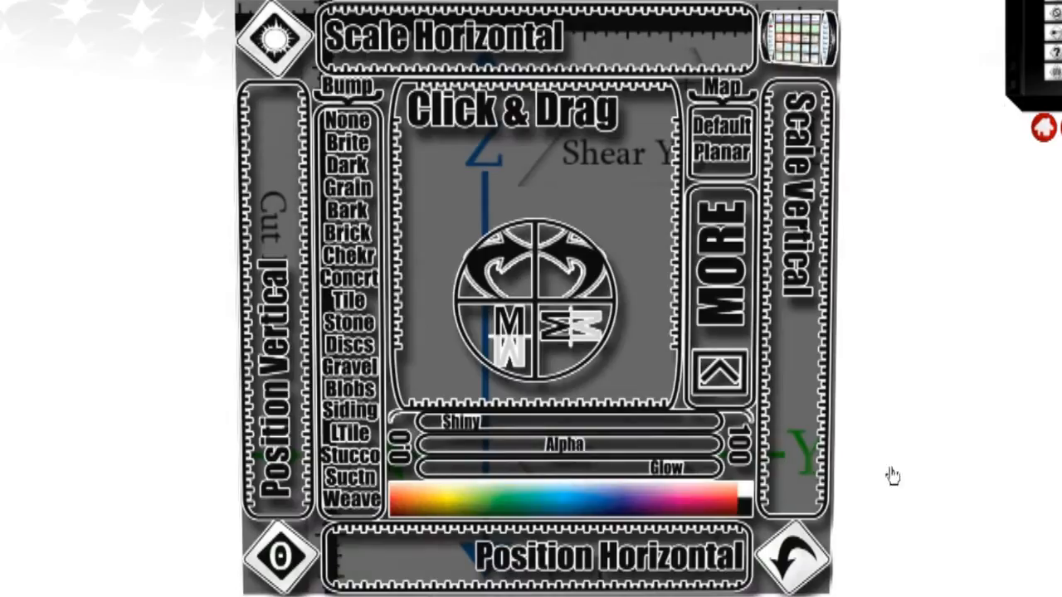
# Step: Scale the face texture horizontally and vertically so that it repeats many times across the cube face
pyautogui.moveTo(351, 40); pyautogui.dragTo(253, 49)
pyautogui.moveTo(747, 48); pyautogui.dragTo(426, 43)
pyautogui.moveTo(804, 216); pyautogui.dragTo(788, 514)
pyautogui.moveTo(802, 116); pyautogui.dragTo(798, 380)
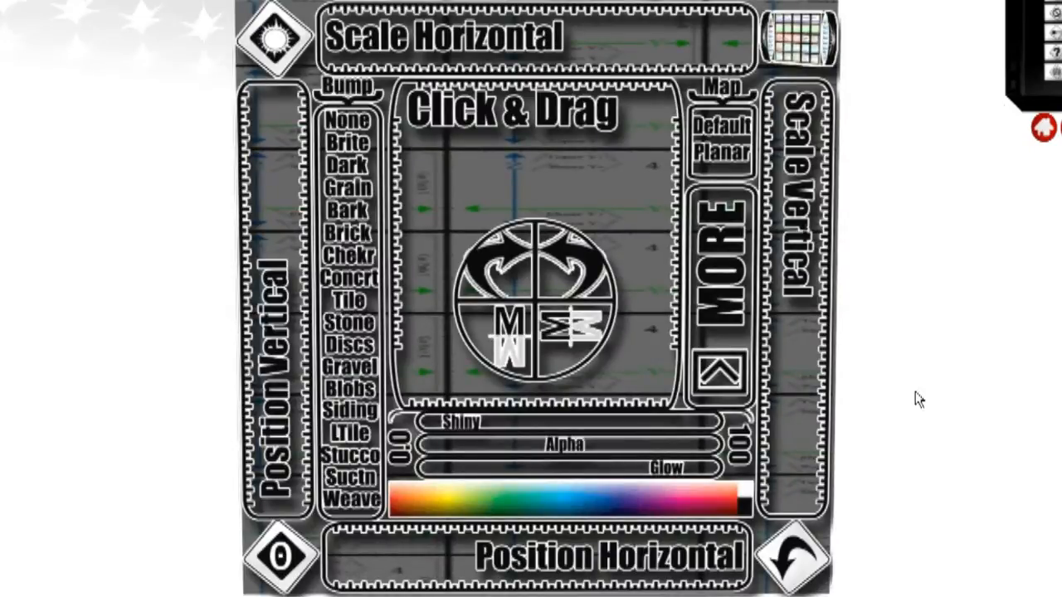
# Step: Turn on full bright for the cube face and tint it yellow
pyautogui.click(276, 43)
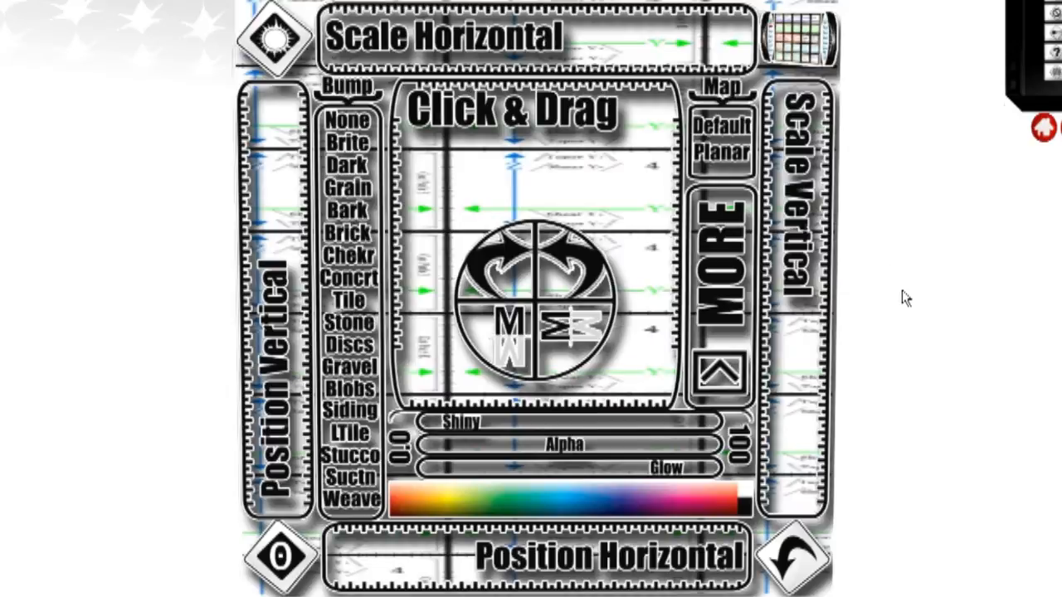
pyautogui.click(445, 502)
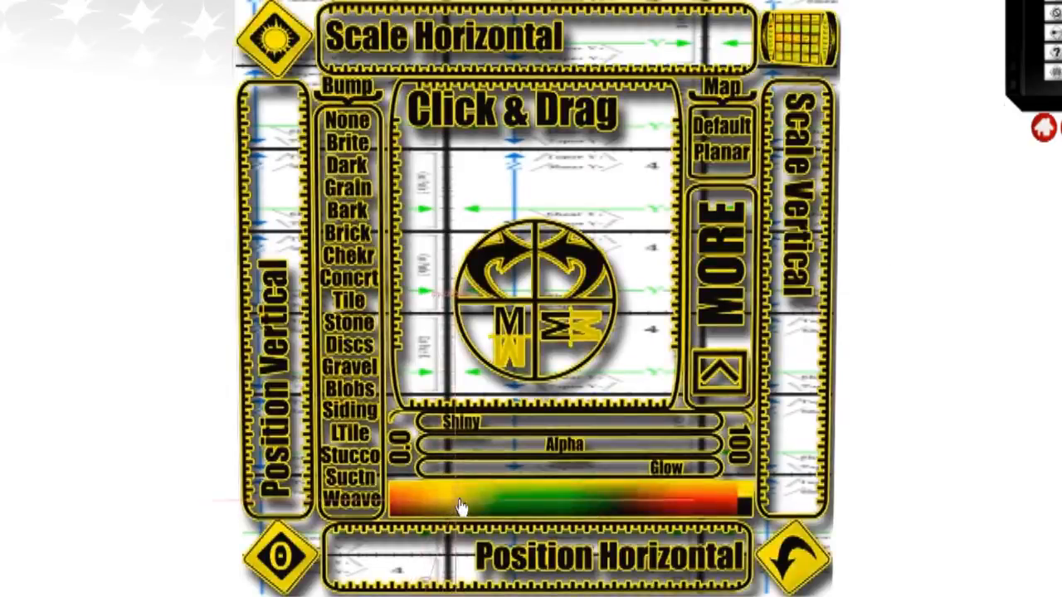
pyautogui.moveTo(512, 507); pyautogui.dragTo(450, 506)
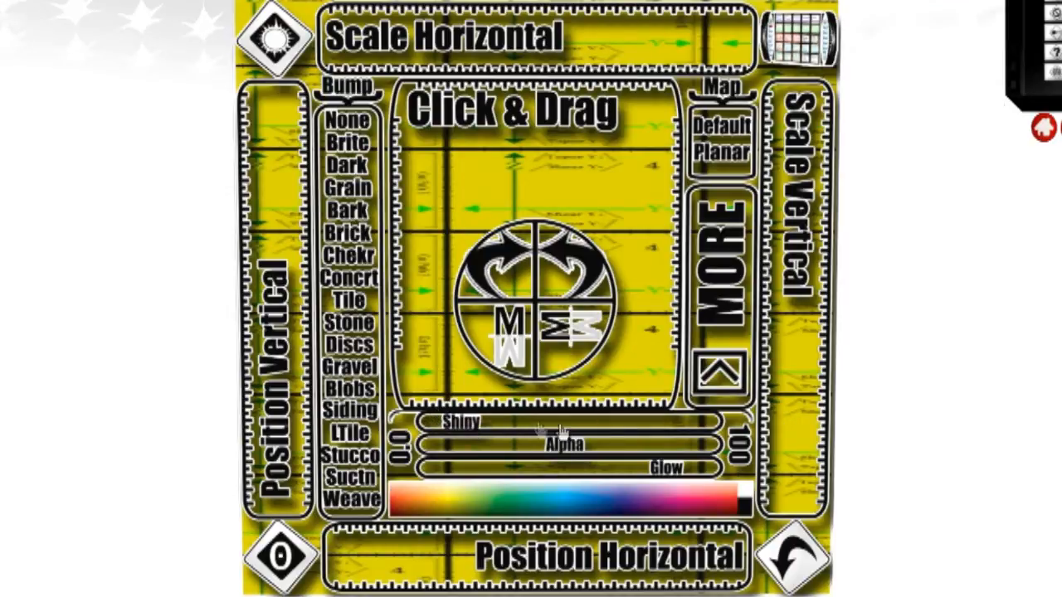
# Step: Try two high Shiny levels on the yellow face and return the shininess to 0
pyautogui.click(673, 426)
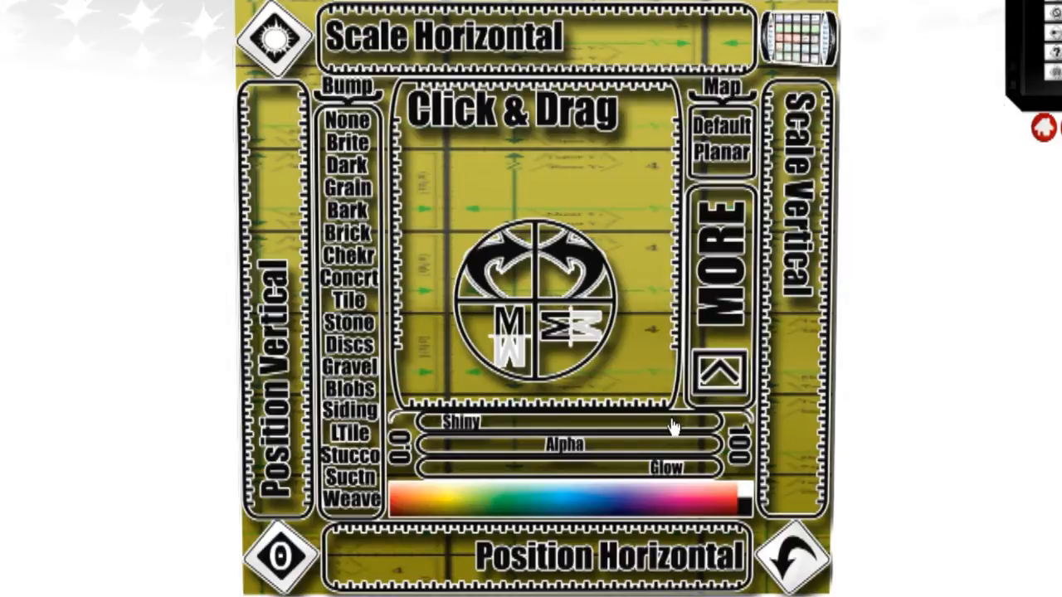
pyautogui.click(692, 424)
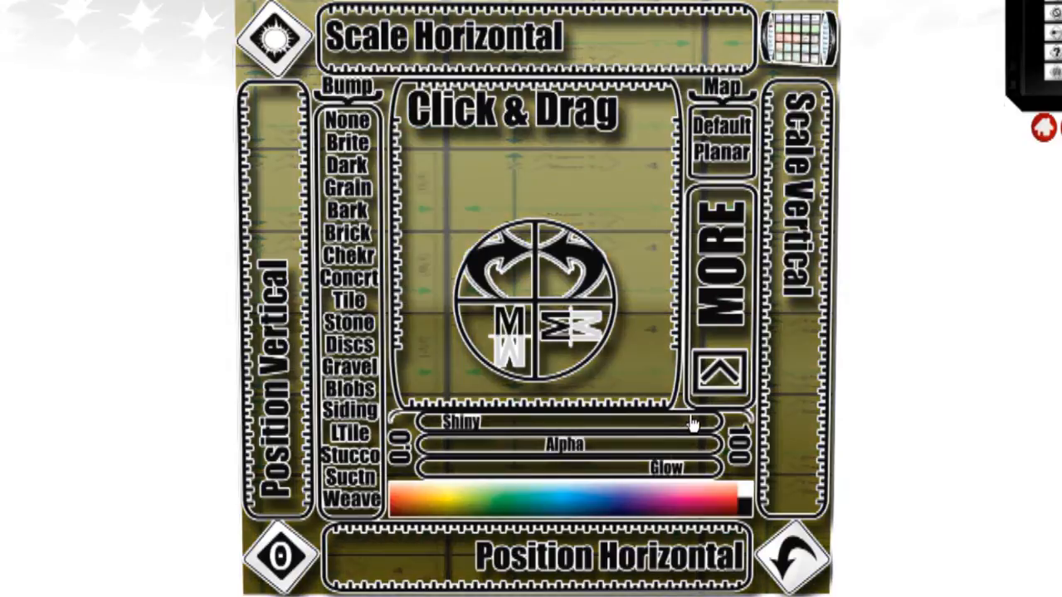
pyautogui.click(428, 424)
# Step: Make the yellow face nearly transparent with Alpha and raise it back in stages to almost fully opaque
pyautogui.click(440, 447)
pyautogui.click(485, 451)
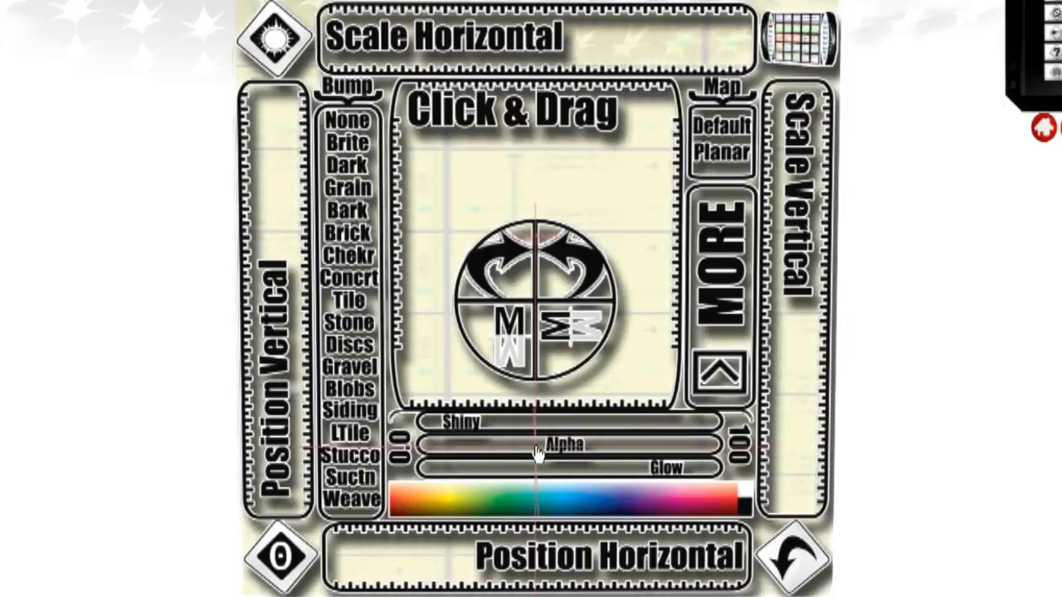
pyautogui.click(588, 446)
pyautogui.click(666, 460)
pyautogui.click(668, 460)
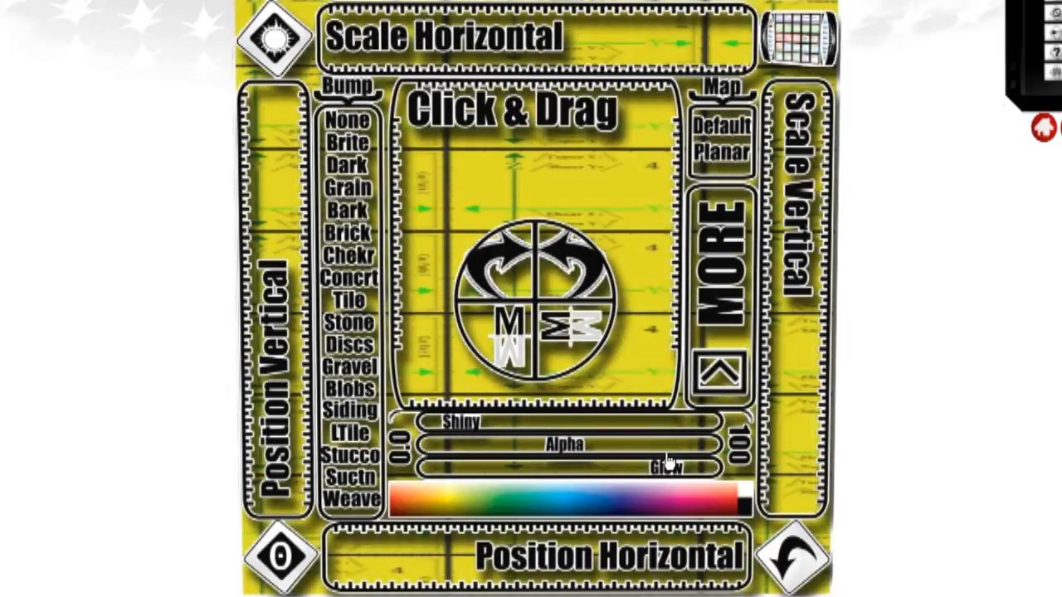
pyautogui.click(704, 449)
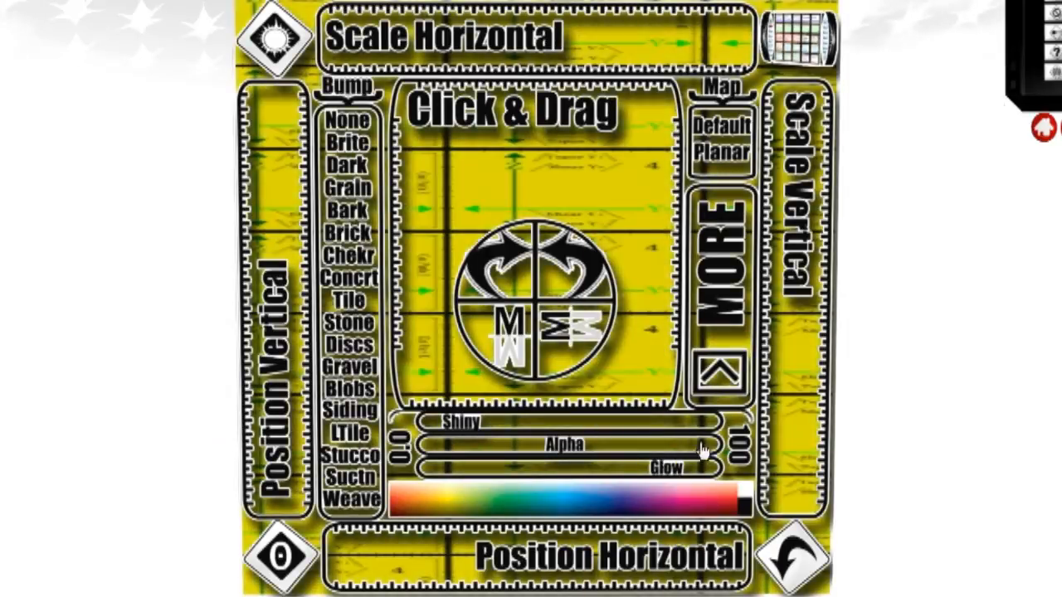
# Step: Try different Glow levels on the face and reset all of its texture settings to the defaults
pyautogui.click(474, 473)
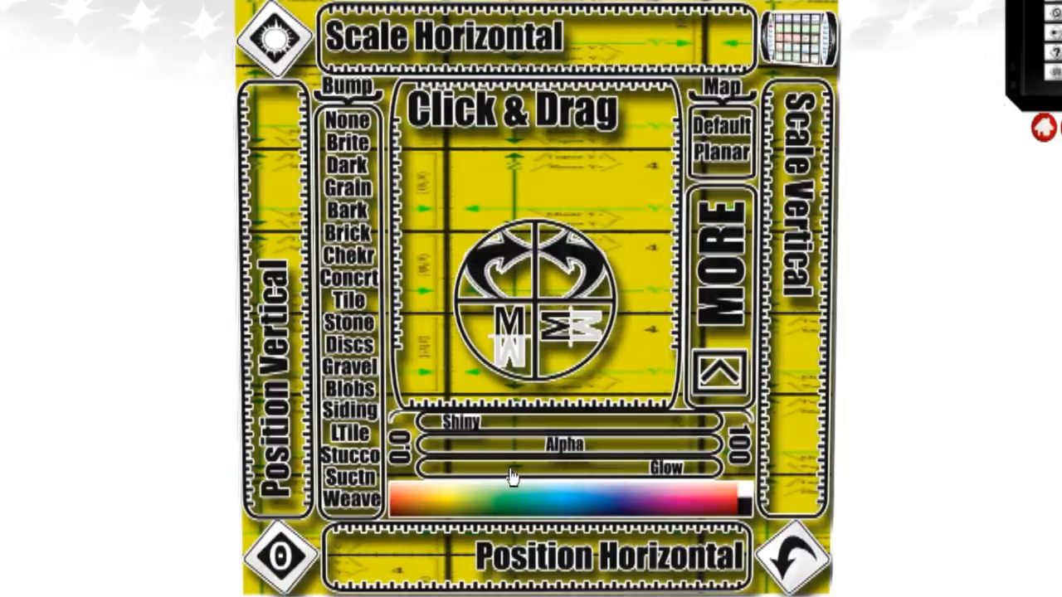
pyautogui.click(519, 473)
pyautogui.click(421, 471)
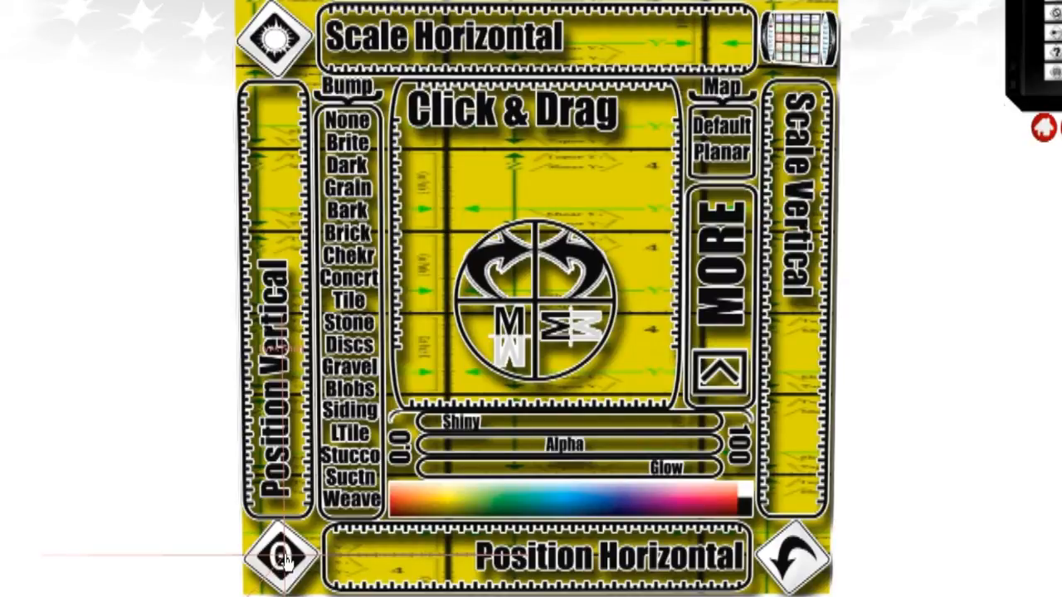
pyautogui.click(285, 562)
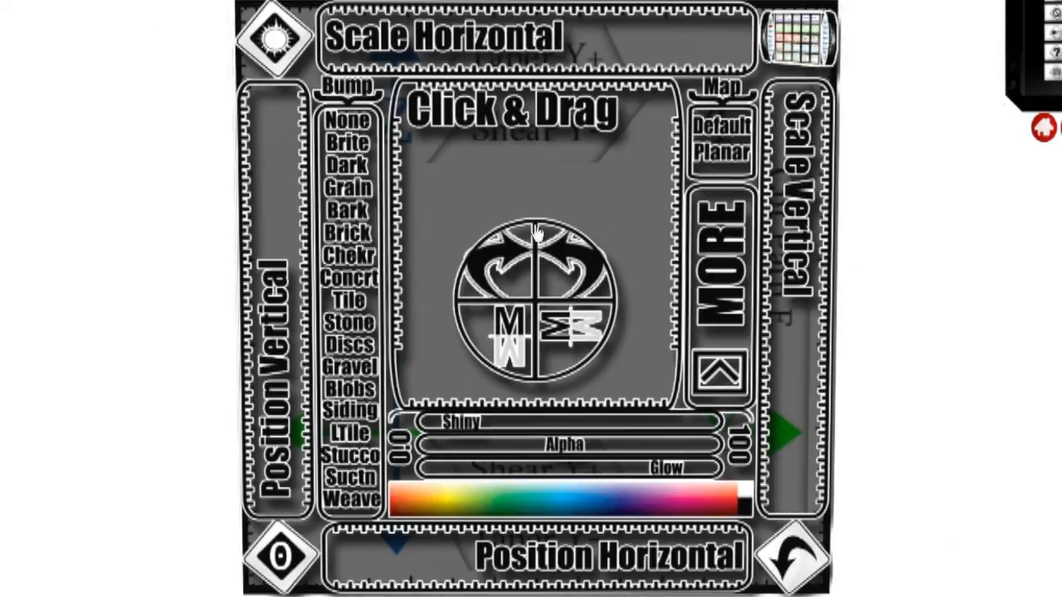
# Step: Rotate the face texture 90 degrees in each direction and mirror it both horizontally and vertically
pyautogui.click(511, 264)
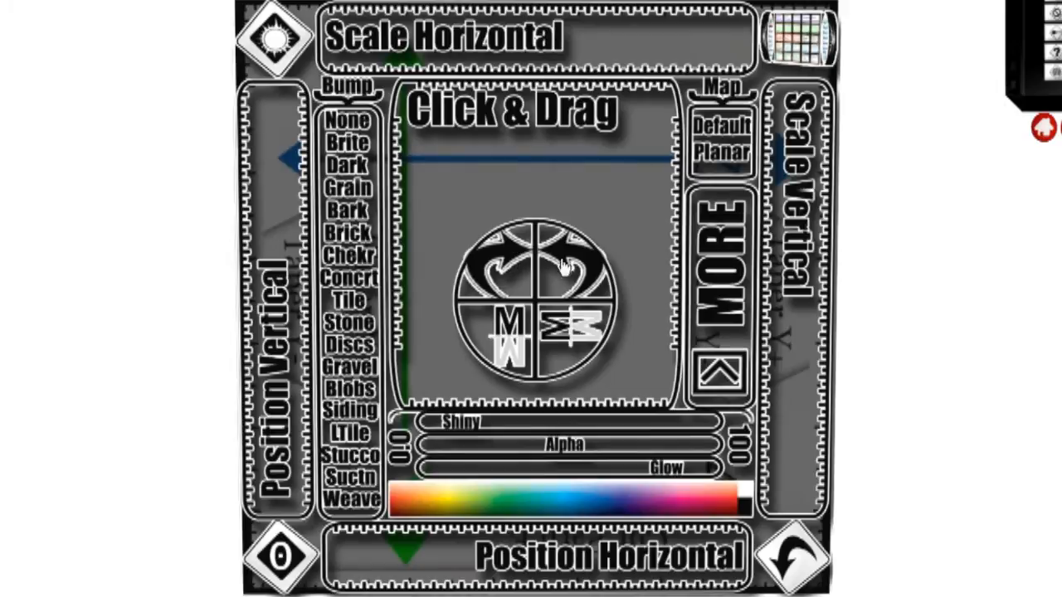
pyautogui.click(572, 327)
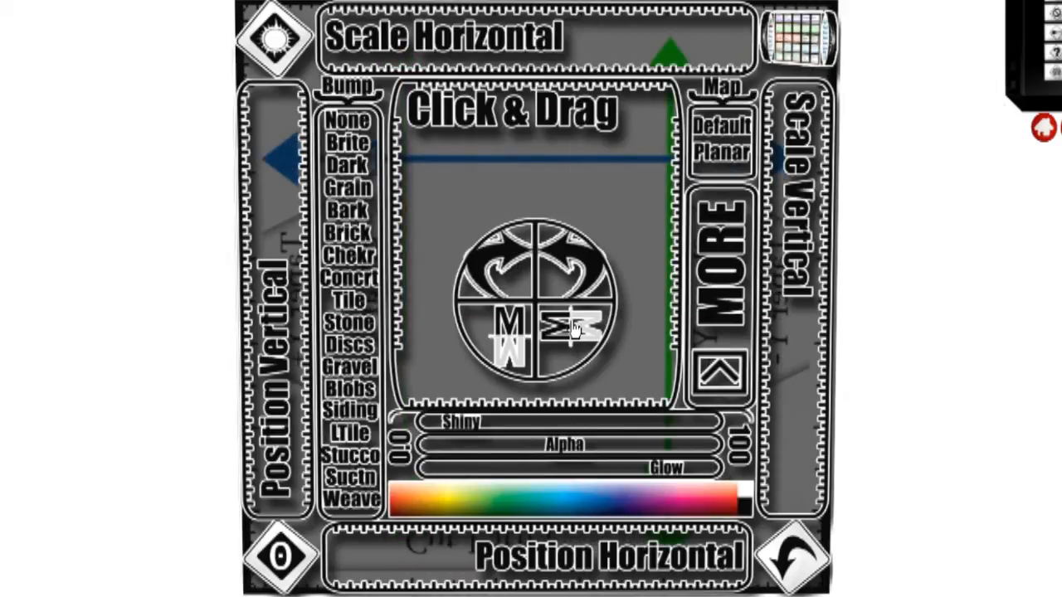
pyautogui.click(573, 263)
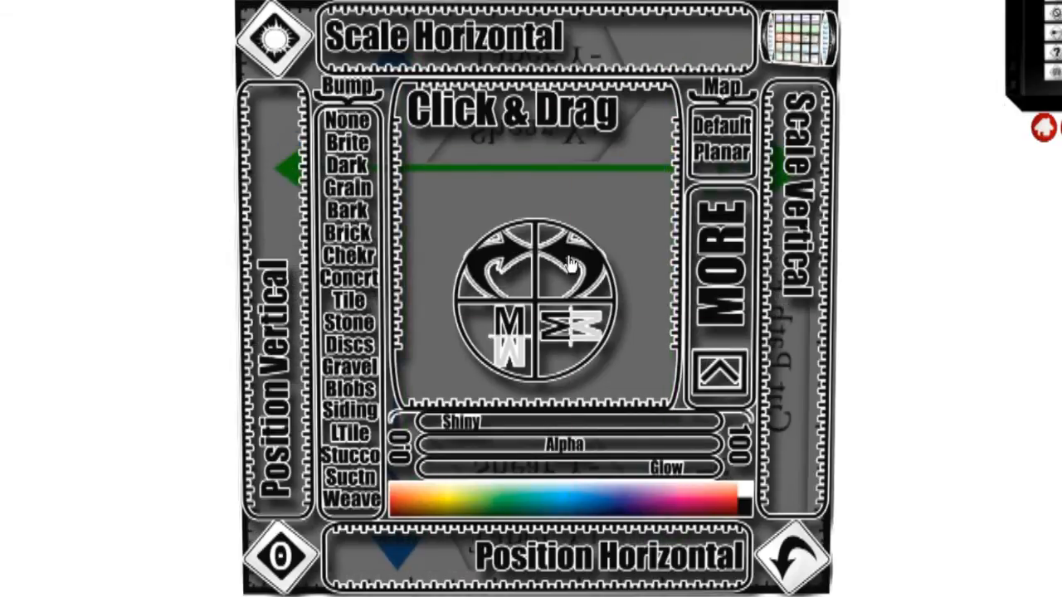
pyautogui.click(511, 333)
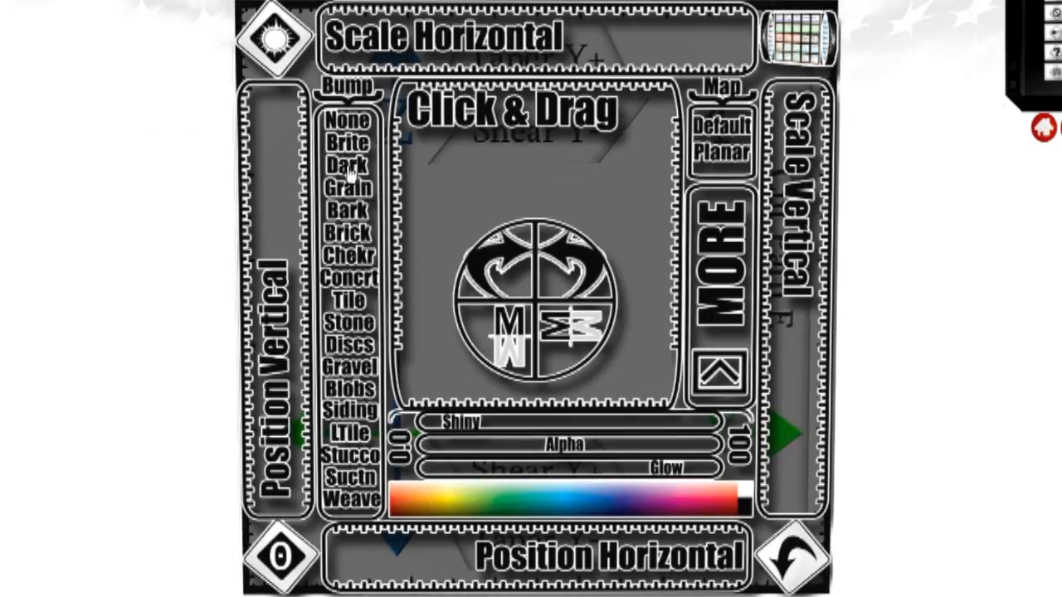
# Step: Apply the Brick bump to the cube face and undo it
pyautogui.click(350, 233)
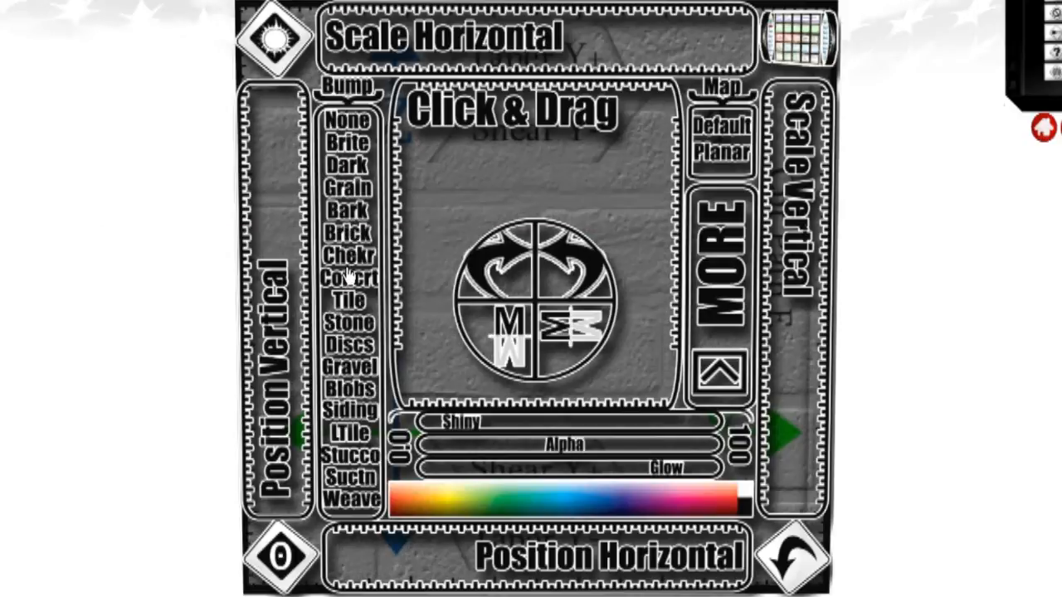
pyautogui.click(796, 562)
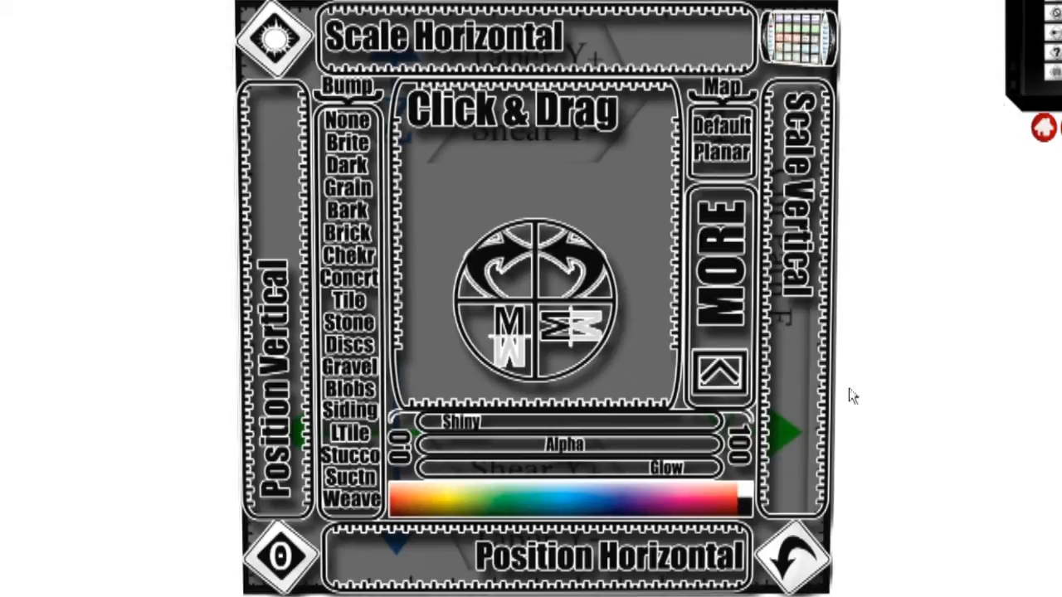
# Step: Deactivate the texture interface on the cube face
pyautogui.click(713, 367)
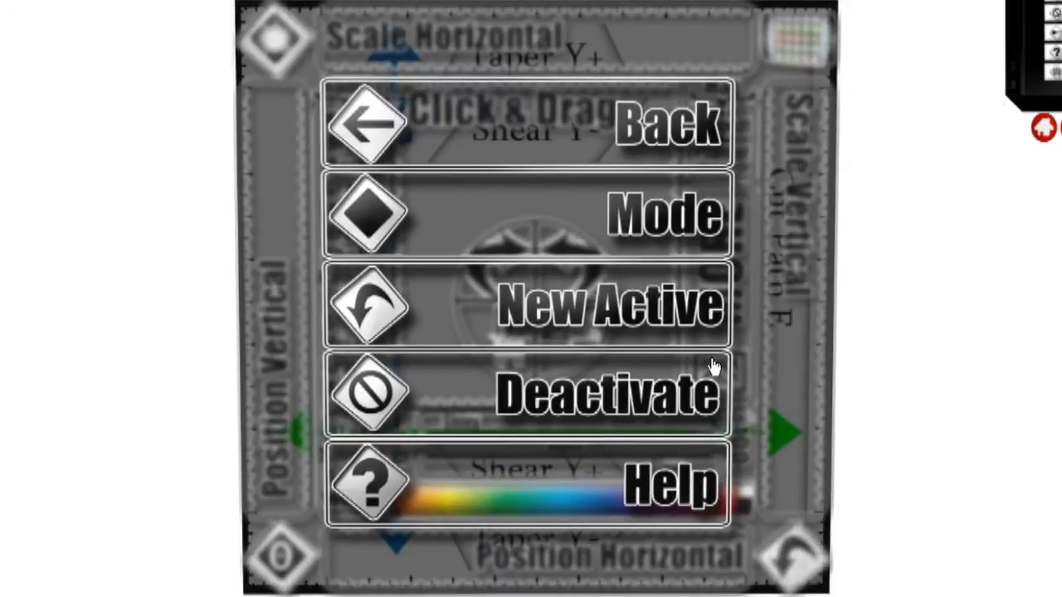
pyautogui.click(660, 381)
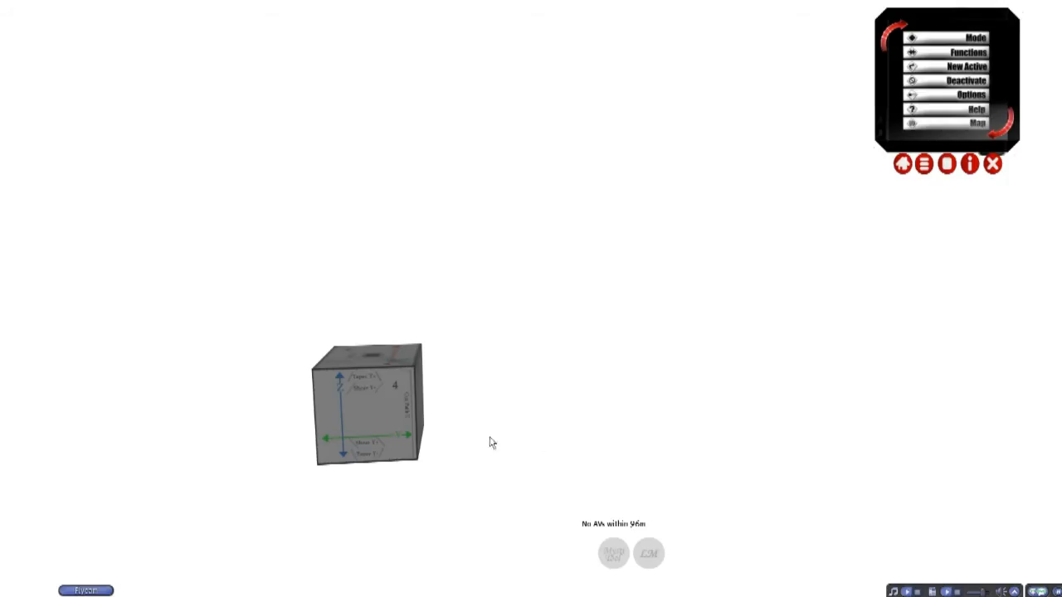
# Step: Edit the cube, place a copy directly beside it along the Y axis and rotate the adjoining cube
pyautogui.rightClick(383, 394)
pyautogui.click(411, 415)
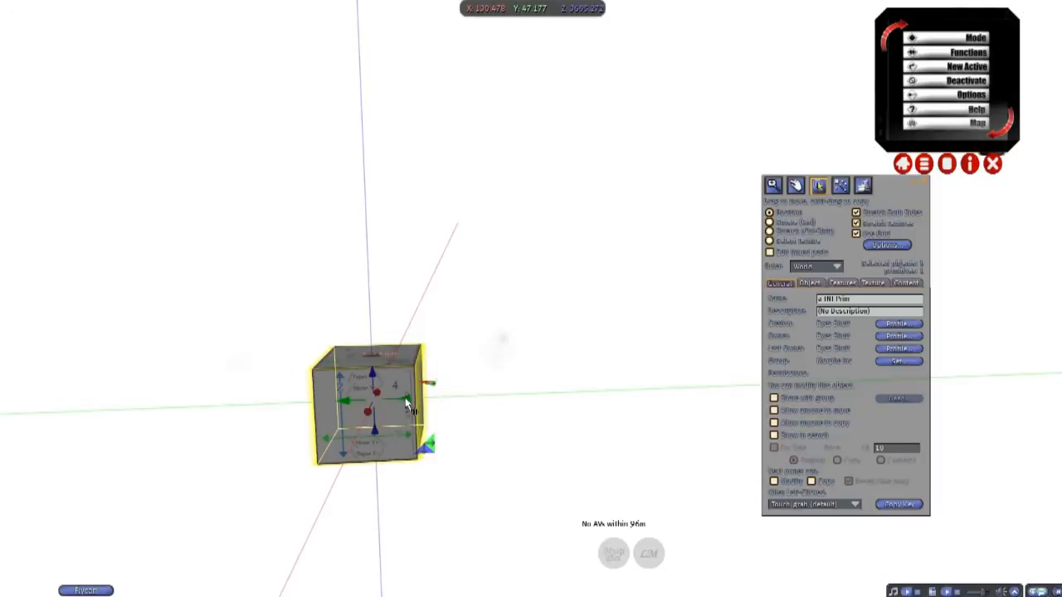
pyautogui.keyDown('shift'); pyautogui.moveTo(406, 404); pyautogui.dragTo(482, 396); pyautogui.keyUp('shift')
pyautogui.press('ctrl')
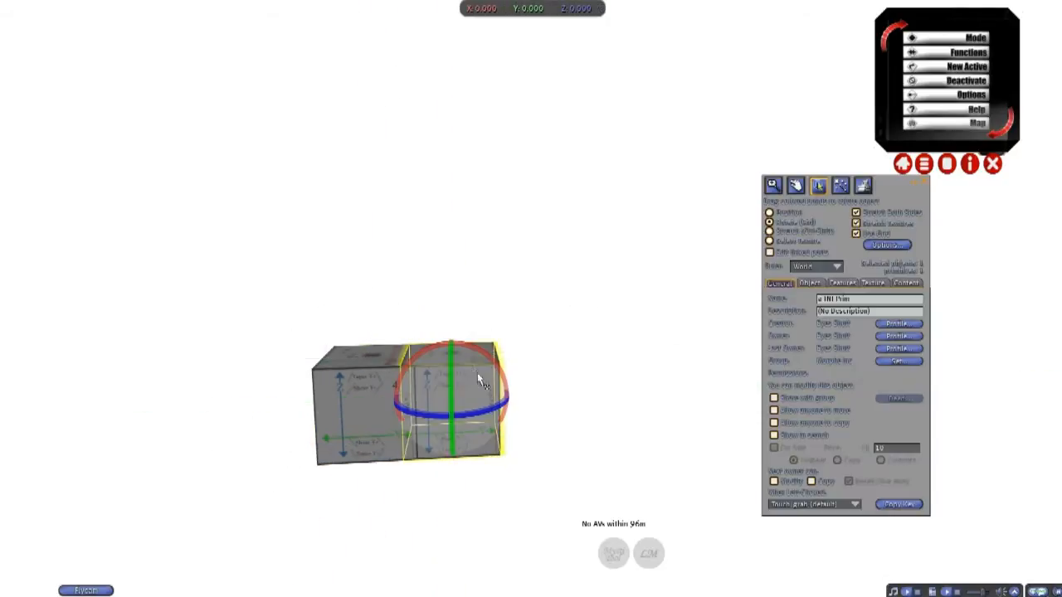
pyautogui.keyDown('ctrl'); pyautogui.moveTo(477, 350); pyautogui.dragTo(572, 400); pyautogui.keyUp('ctrl')
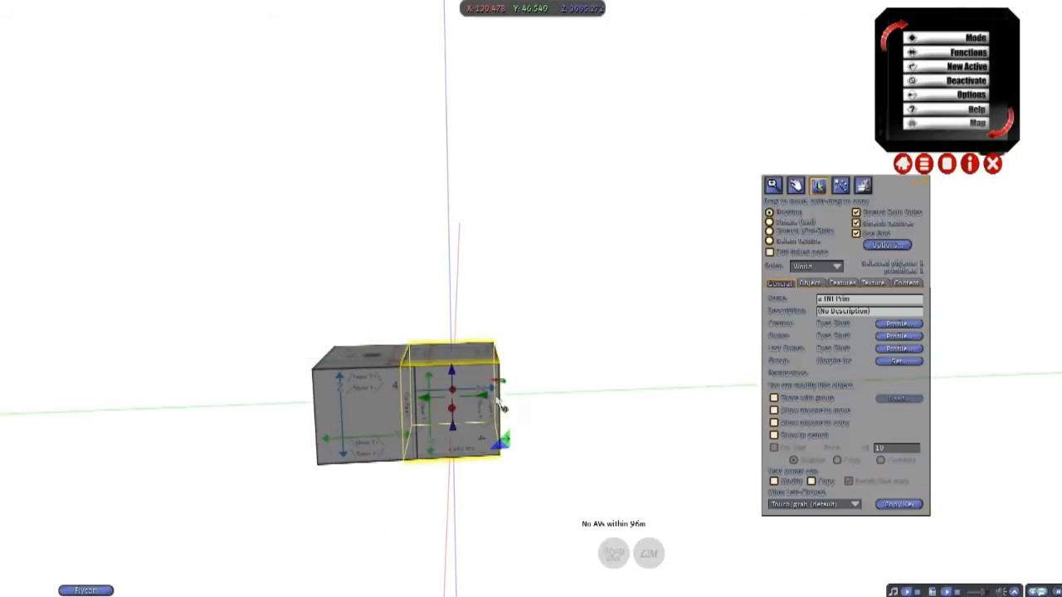
# Step: Add two more cube copies along the Y axis to form a row of four, rotating each one differently
pyautogui.keyDown('shift'); pyautogui.moveTo(477, 398); pyautogui.dragTo(547, 397); pyautogui.keyUp('shift')
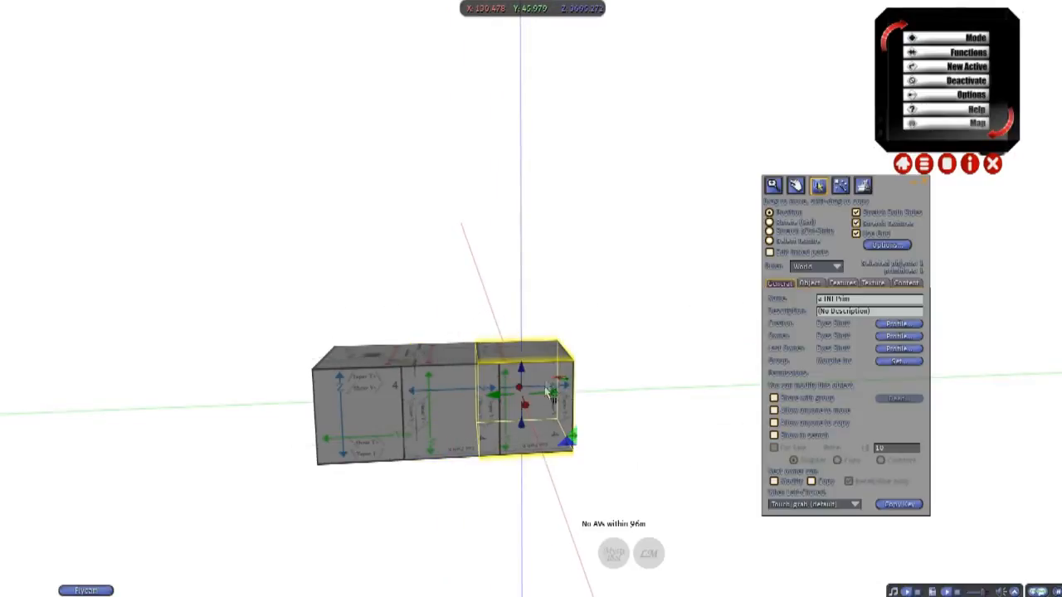
pyautogui.press('ctrl')
pyautogui.keyDown('ctrl'); pyautogui.moveTo(547, 353); pyautogui.dragTo(654, 386); pyautogui.keyUp('ctrl')
pyautogui.keyDown('shift'); pyautogui.moveTo(558, 401); pyautogui.dragTo(630, 399); pyautogui.keyUp('shift')
pyautogui.press('ctrl')
pyautogui.keyDown('ctrl'); pyautogui.moveTo(621, 351); pyautogui.dragTo(742, 385); pyautogui.keyUp('ctrl')
pyautogui.moveTo(484, 402); pyautogui.dragTo(457, 420)
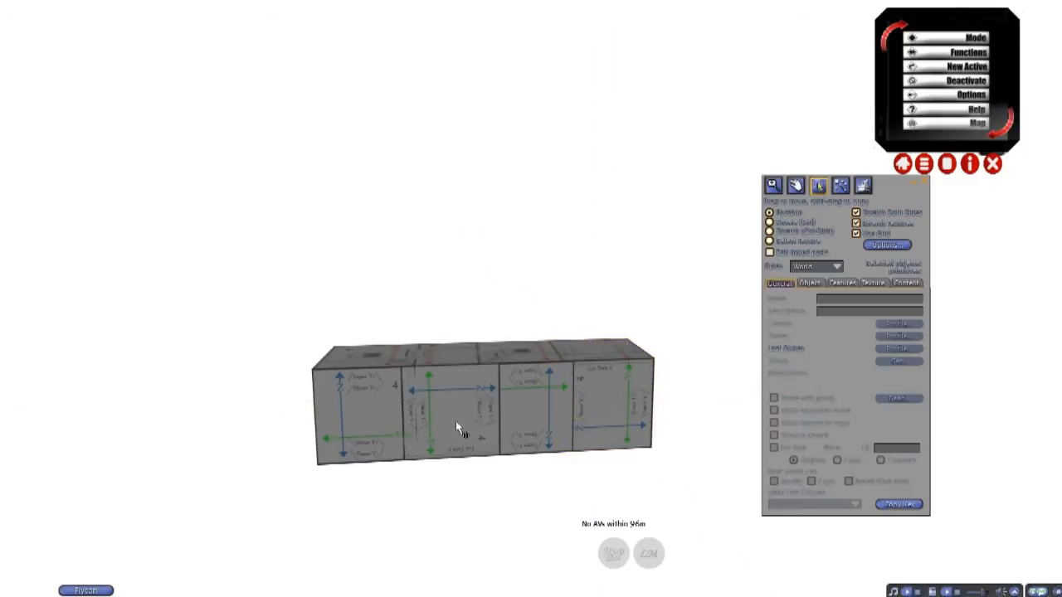
# Step: Select all four cubes, copy the row upward into a four-row wall with differently rotated rows, and close the object editor
pyautogui.click(384, 415)
pyautogui.keyDown('shift'); pyautogui.click(480, 422); pyautogui.keyUp('shift')
pyautogui.keyDown('shift'); pyautogui.click(545, 418); pyautogui.keyUp('shift')
pyautogui.keyDown('shift'); pyautogui.click(626, 403); pyautogui.keyUp('shift')
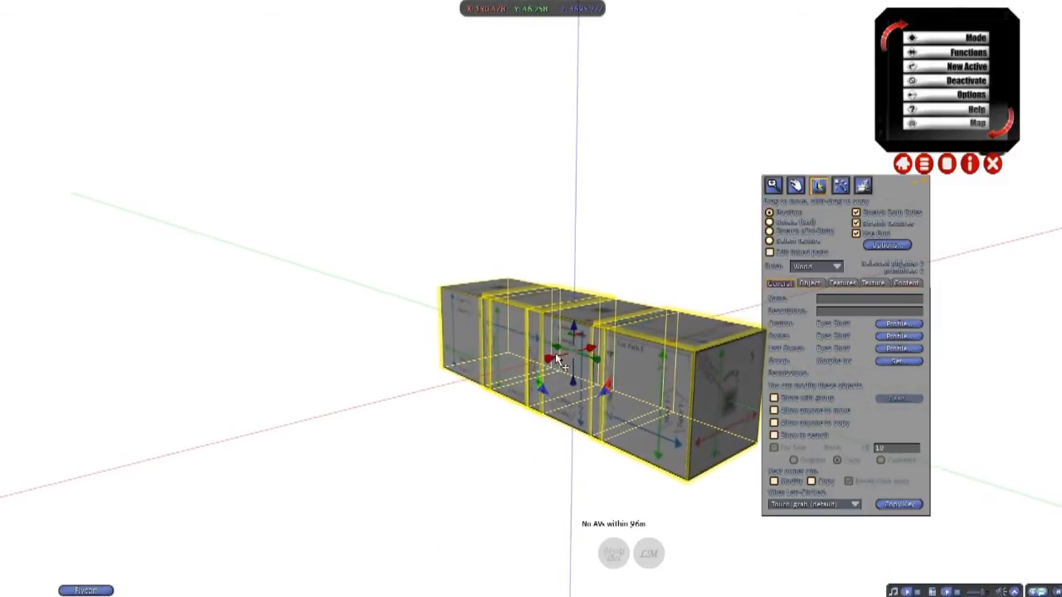
pyautogui.moveTo(575, 318); pyautogui.dragTo(573, 121)
pyautogui.press('ctrl')
pyautogui.keyDown('shift'); pyautogui.moveTo(578, 244); pyautogui.dragTo(579, 65); pyautogui.keyUp('shift')
pyautogui.press('ctrl')
pyautogui.keyDown('ctrl'); pyautogui.moveTo(577, 58); pyautogui.dragTo(577, 69); pyautogui.keyUp('ctrl')
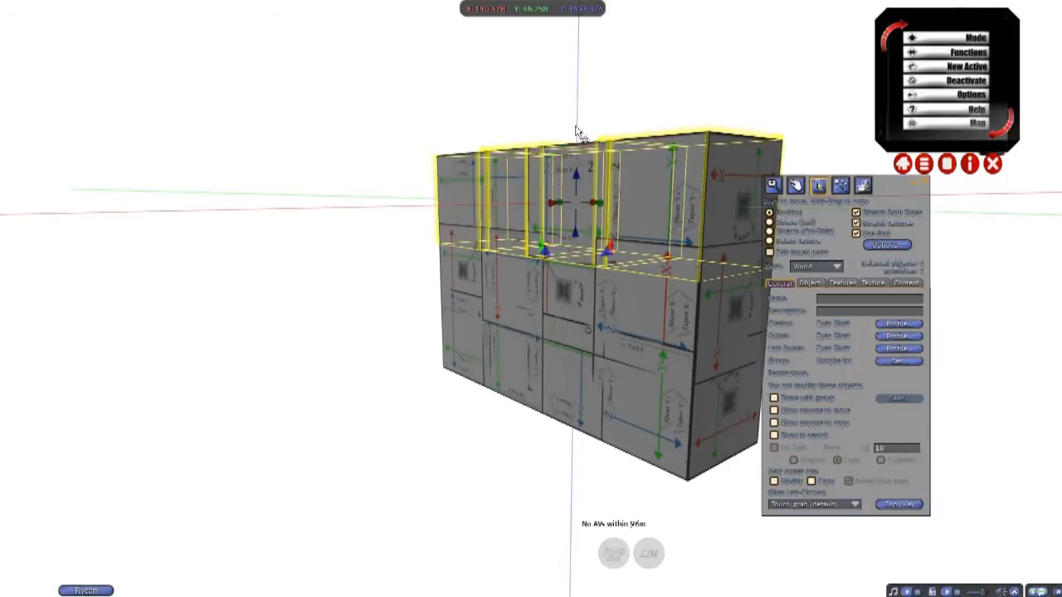
pyautogui.moveTo(580, 189); pyautogui.dragTo(578, 58)
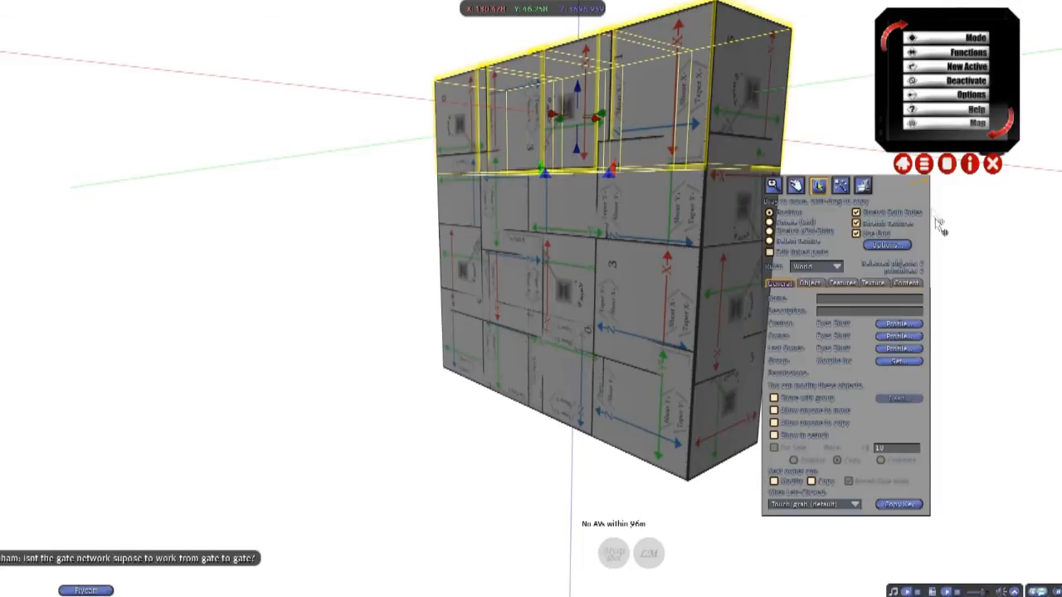
pyautogui.click(923, 183)
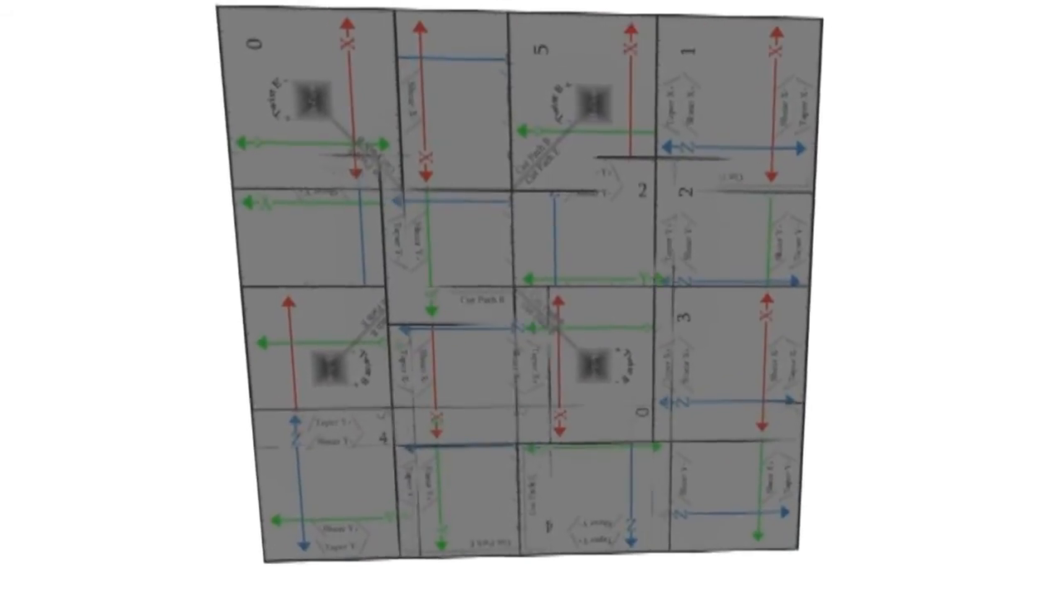
# Step: Activate the texture interface on the wall's lower-left cube and extend it to the other cubes
pyautogui.click(323, 540)
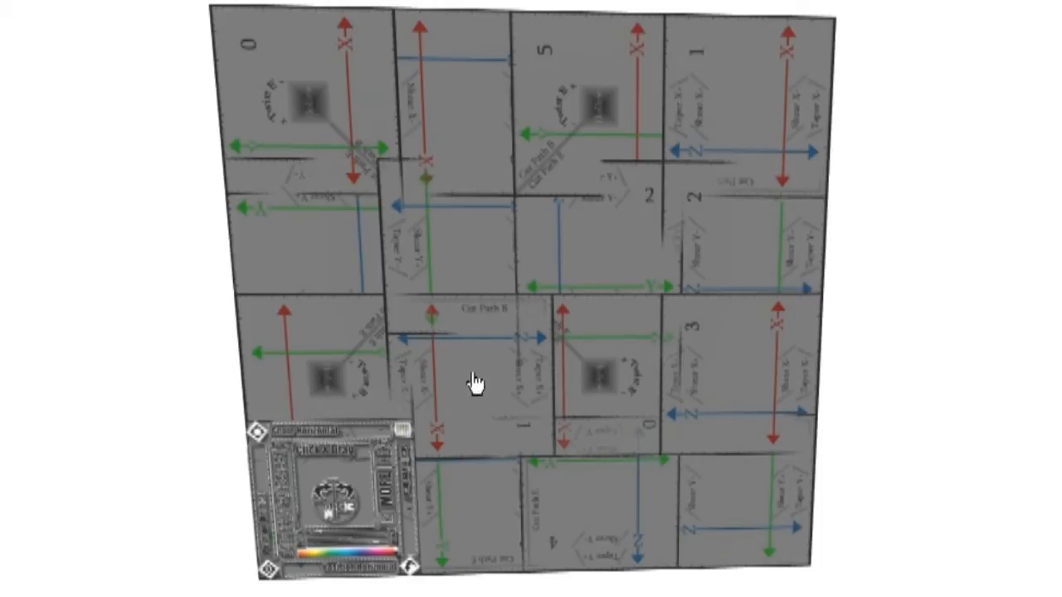
pyautogui.click(718, 383)
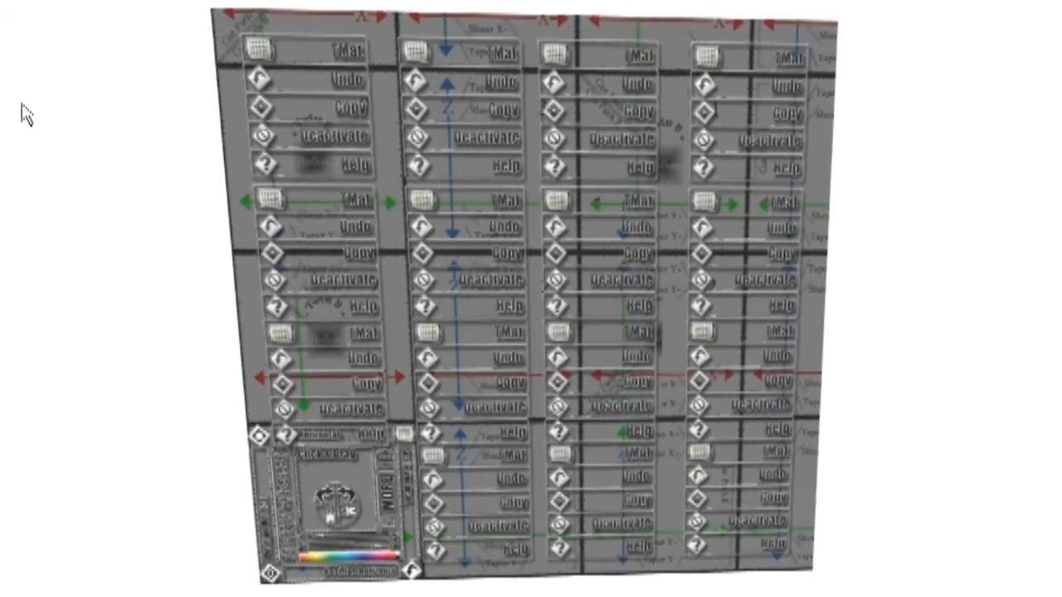
# Step: Deactivate the texture interface on all the cubes of the wall
pyautogui.click(390, 498)
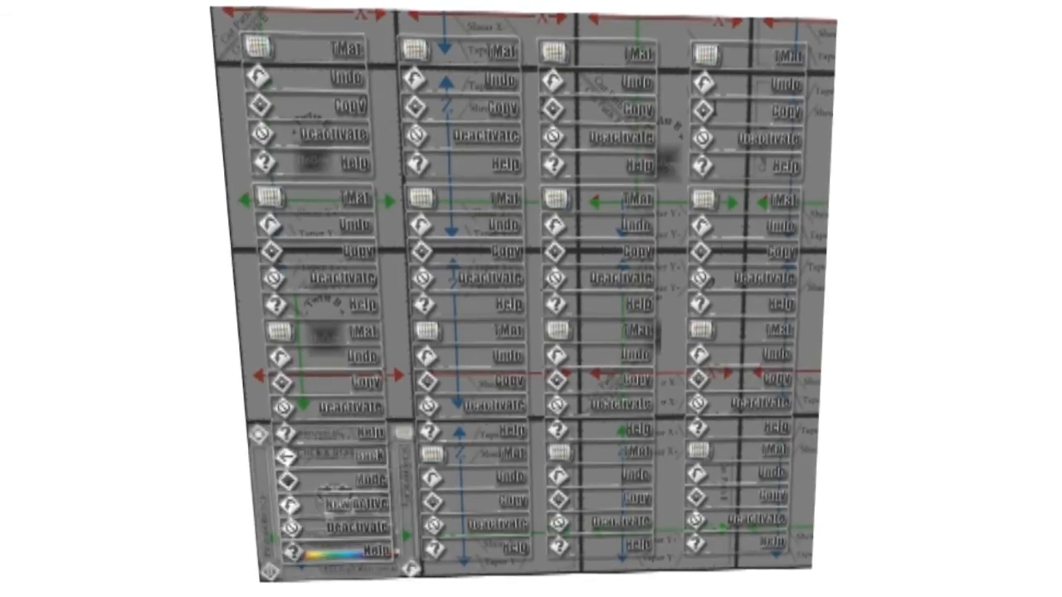
pyautogui.click(356, 527)
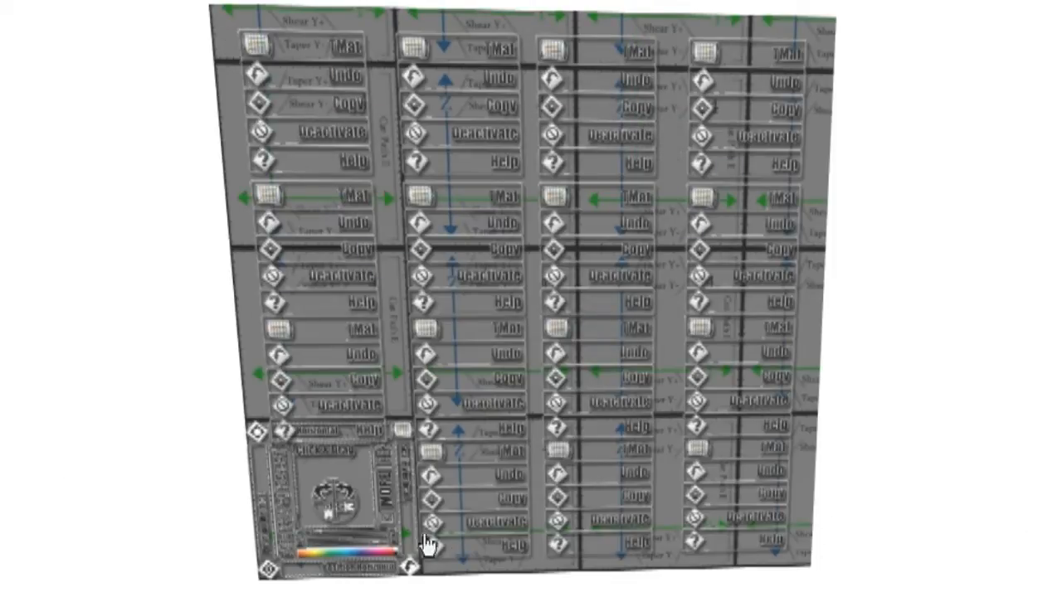
pyautogui.click(493, 524)
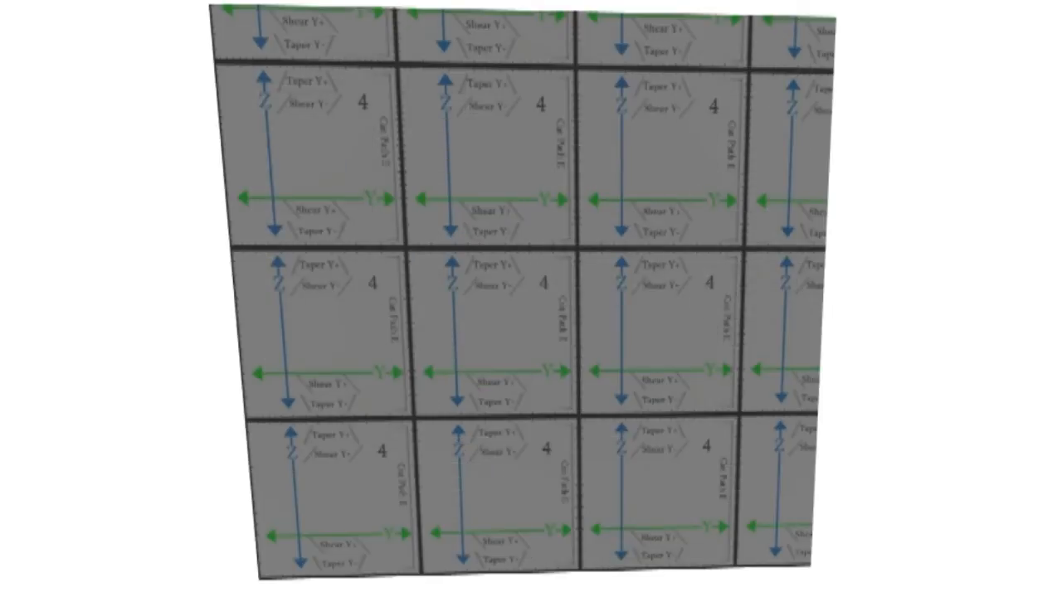